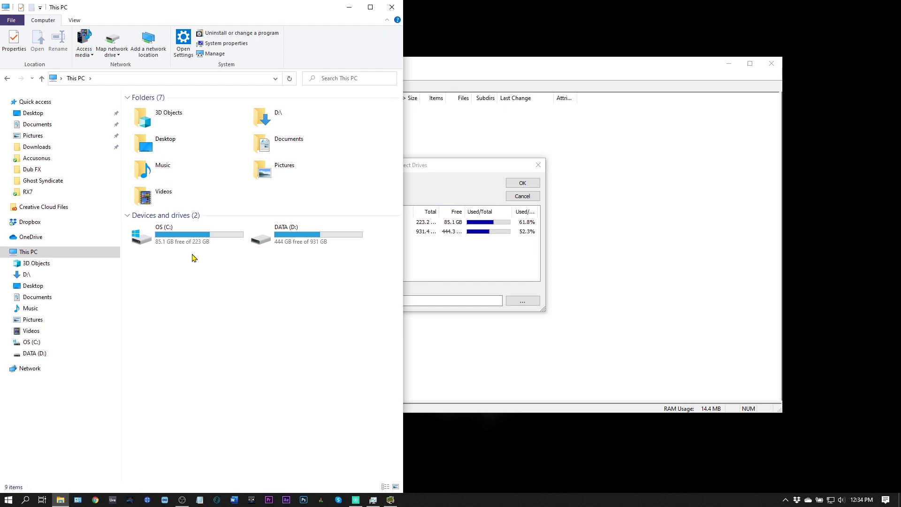
Switch to WinDirStat and scan the individual drive OS (C:)
{"action": "left_click", "coordinate": [451, 69]}
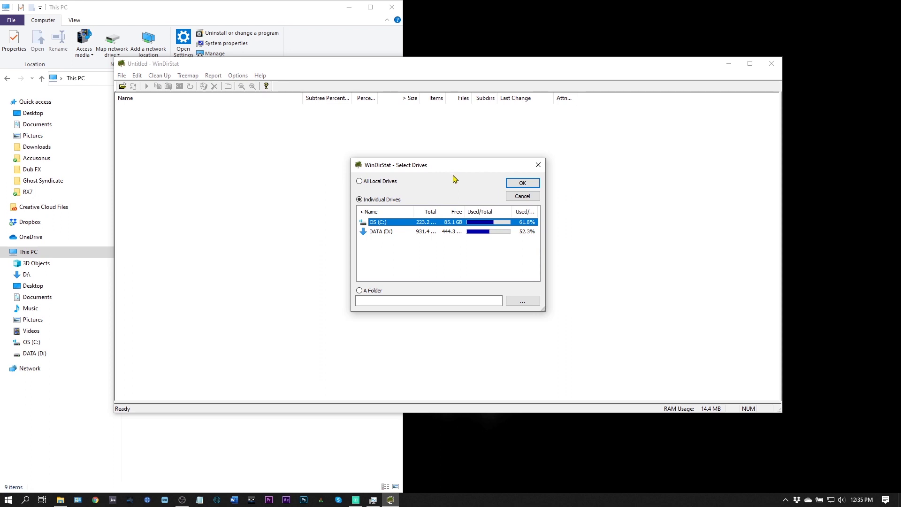
{"action": "left_click", "coordinate": [512, 186]}
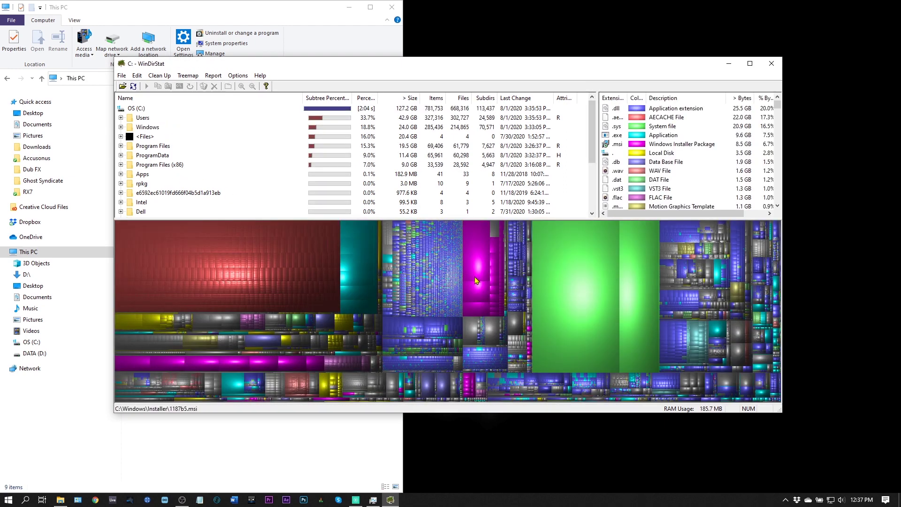
Identify the files behind the two large green treemap blocks and the cyan block, and examine the cyan file's folder in the directory tree
{"action": "left_click", "coordinate": [584, 267]}
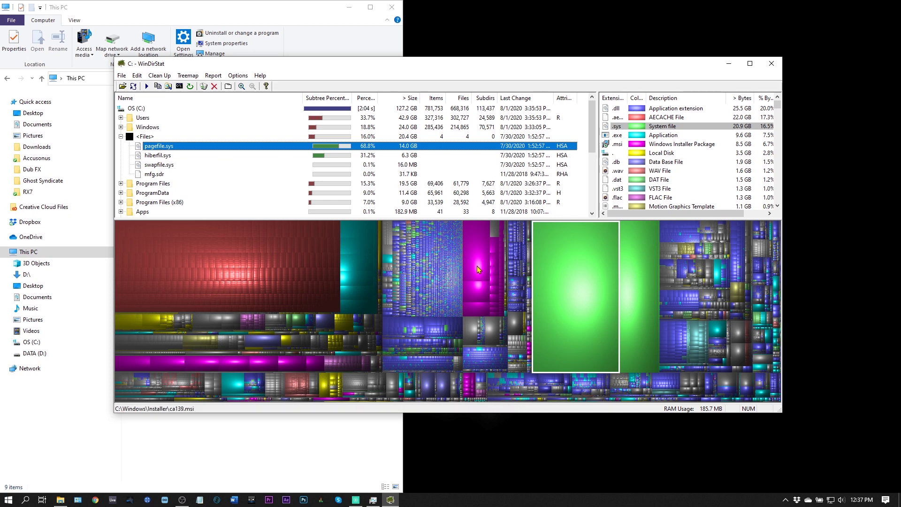
{"action": "left_click", "coordinate": [637, 288]}
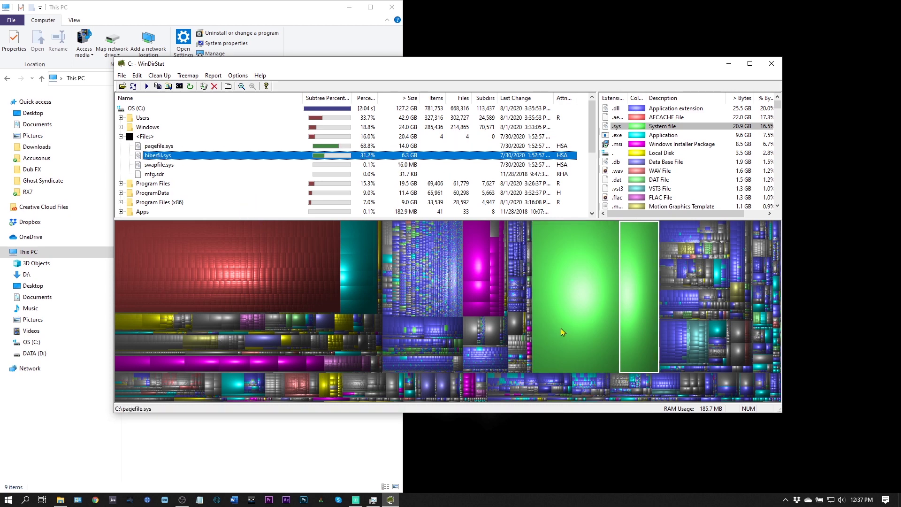
{"action": "left_click", "coordinate": [346, 279]}
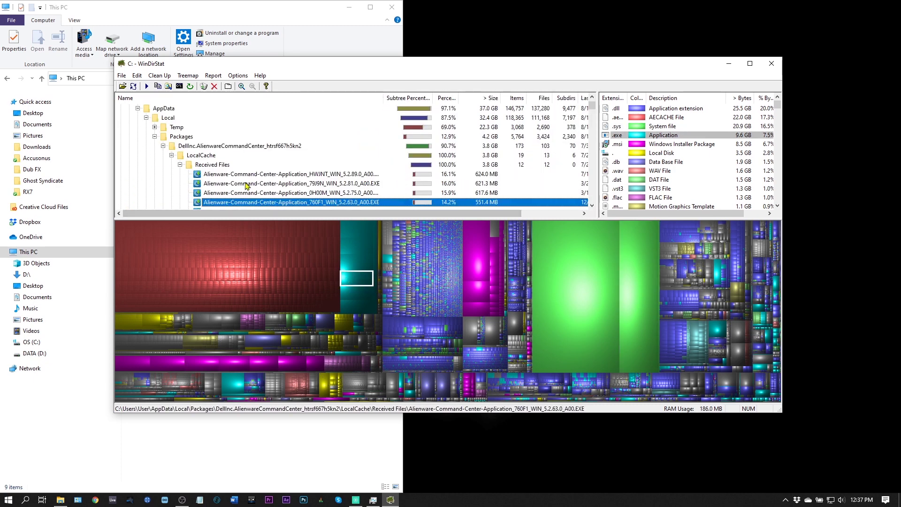
{"action": "scroll", "coordinate": [230, 188], "scroll_direction": "down", "scroll_amount": 2}
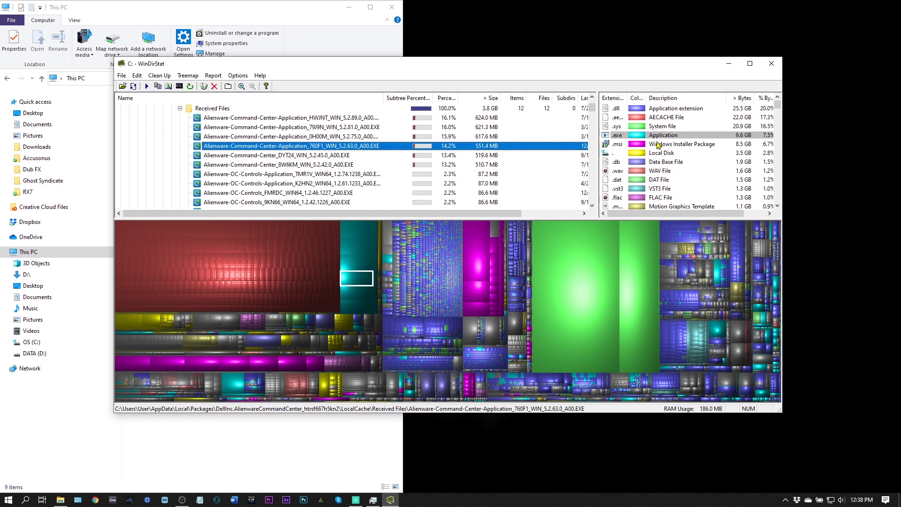
Highlight the WAV files in the treemap and trace the large block near the lower edge to its parent folders under ProgramData
{"action": "left_click", "coordinate": [655, 172]}
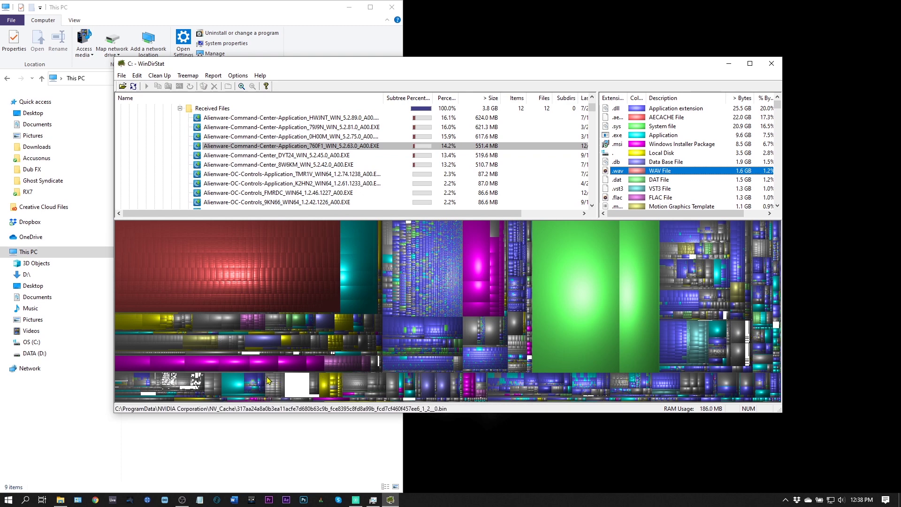
{"action": "right_click", "coordinate": [291, 385]}
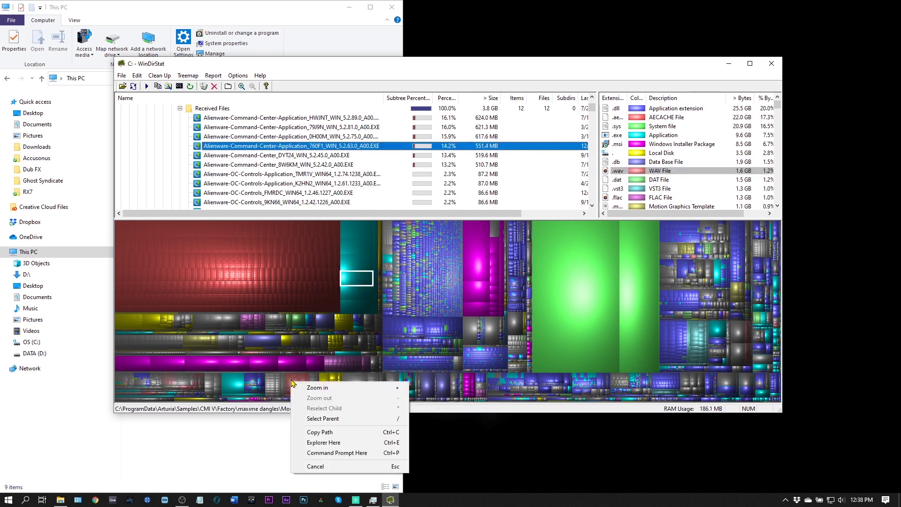
{"action": "left_click", "coordinate": [291, 384]}
{"action": "left_click", "coordinate": [291, 383]}
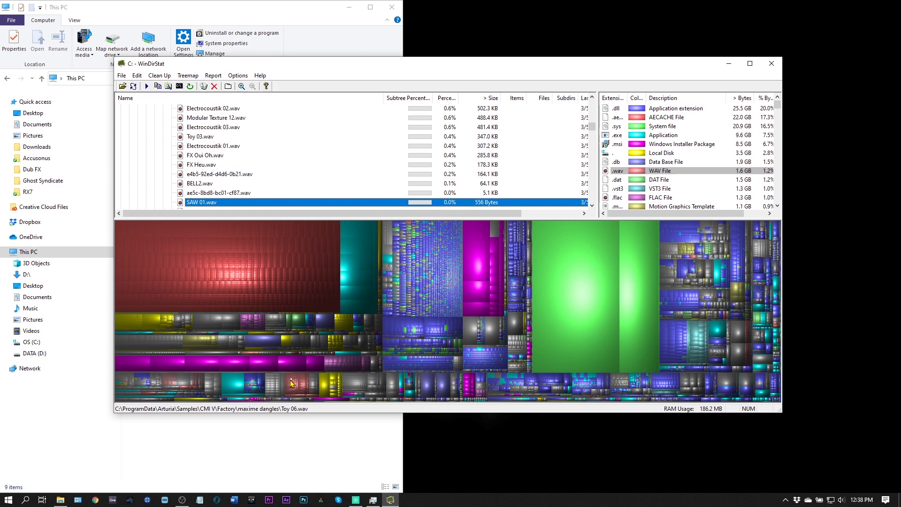
{"action": "scroll", "coordinate": [202, 197], "scroll_direction": "up", "scroll_amount": 20}
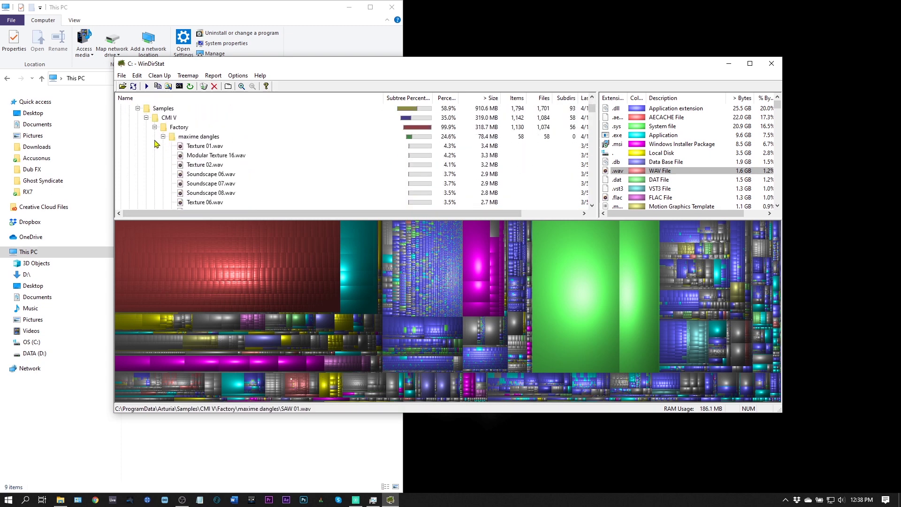
{"action": "scroll", "coordinate": [173, 146], "scroll_direction": "up", "scroll_amount": 2}
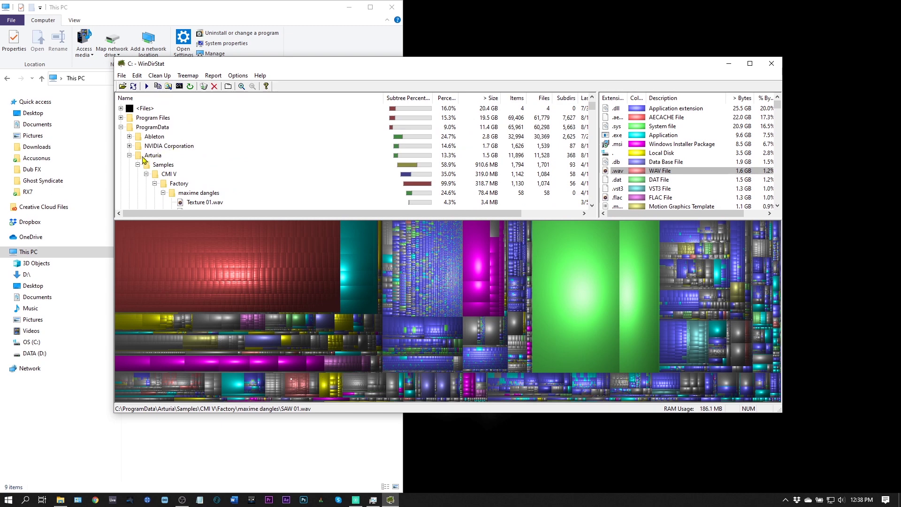
{"action": "scroll", "coordinate": [145, 160], "scroll_direction": "down", "scroll_amount": 1}
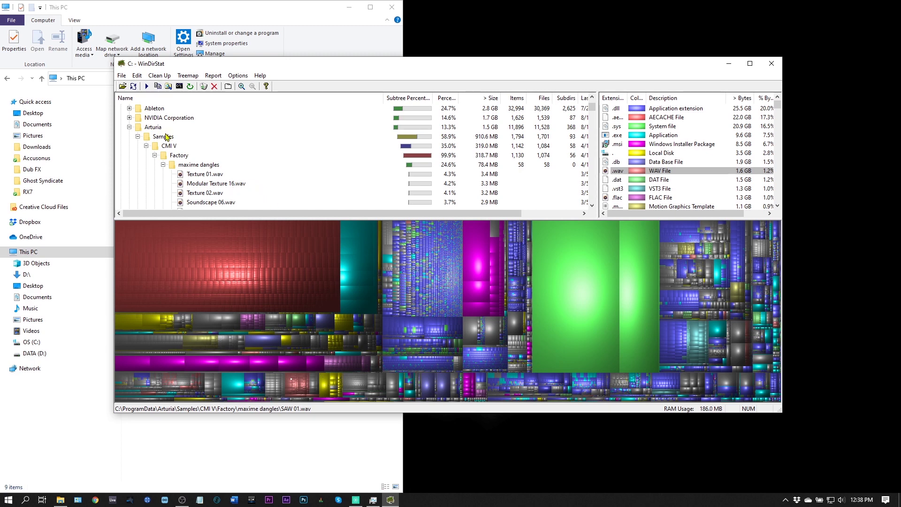
Switch to Arturia Software Center to check which products are installed, then minimize it
{"action": "left_click", "coordinate": [356, 500]}
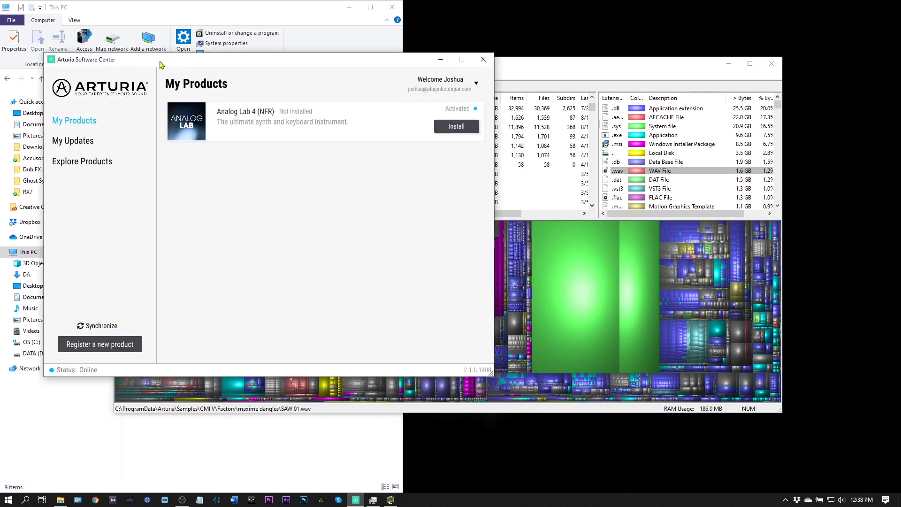
{"action": "left_click_drag", "start_coordinate": [123, 61], "coordinate": [210, 95]}
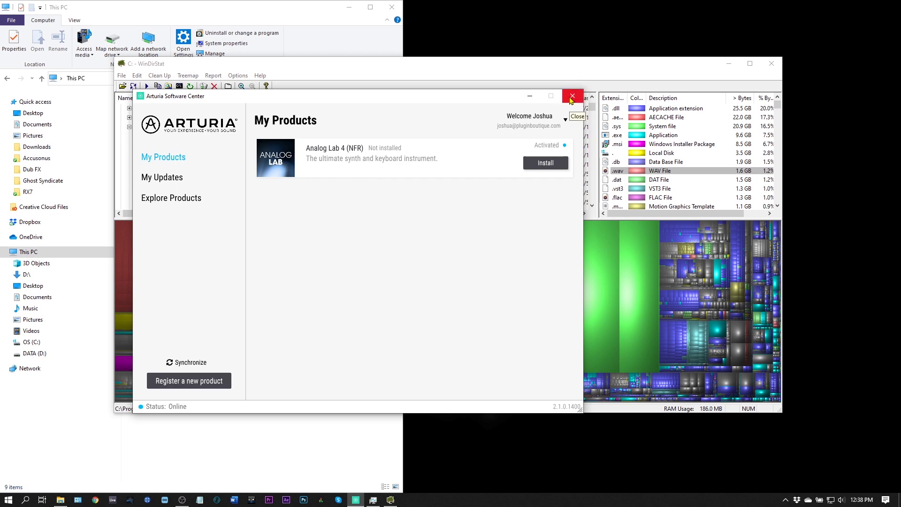
{"action": "left_click", "coordinate": [530, 97]}
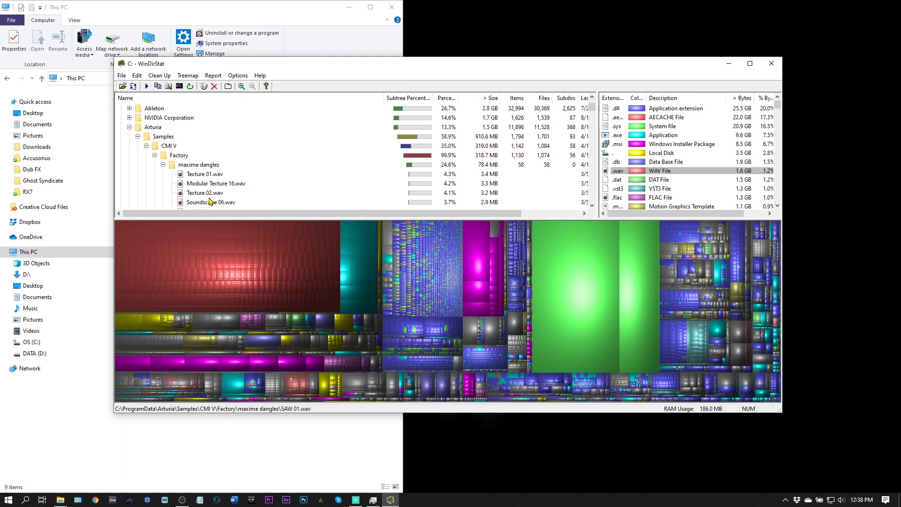
Open the ProgramData\Arturia folder in File Explorer and delete all the folders inside it
{"action": "right_click", "coordinate": [153, 131]}
{"action": "left_click", "coordinate": [175, 151]}
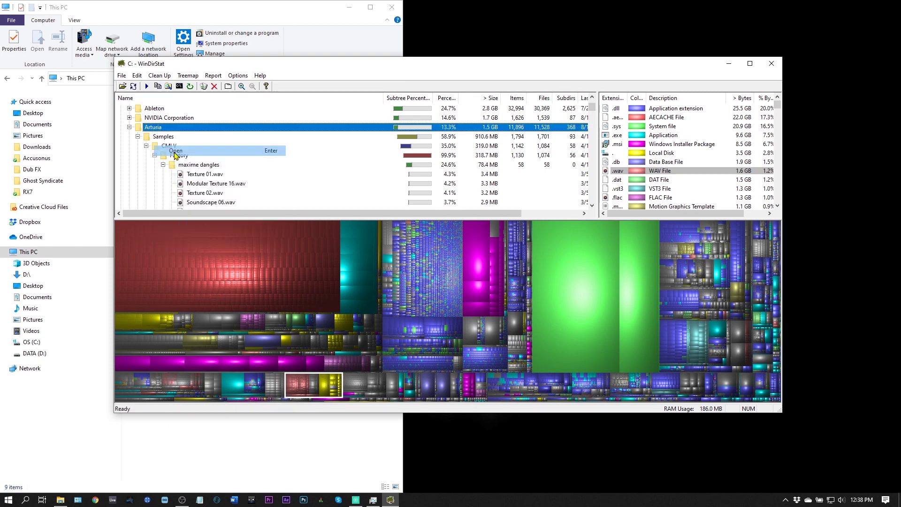
{"action": "left_click_drag", "start_coordinate": [235, 12], "coordinate": [476, 37]}
{"action": "left_click_drag", "start_coordinate": [443, 230], "coordinate": [397, 134]}
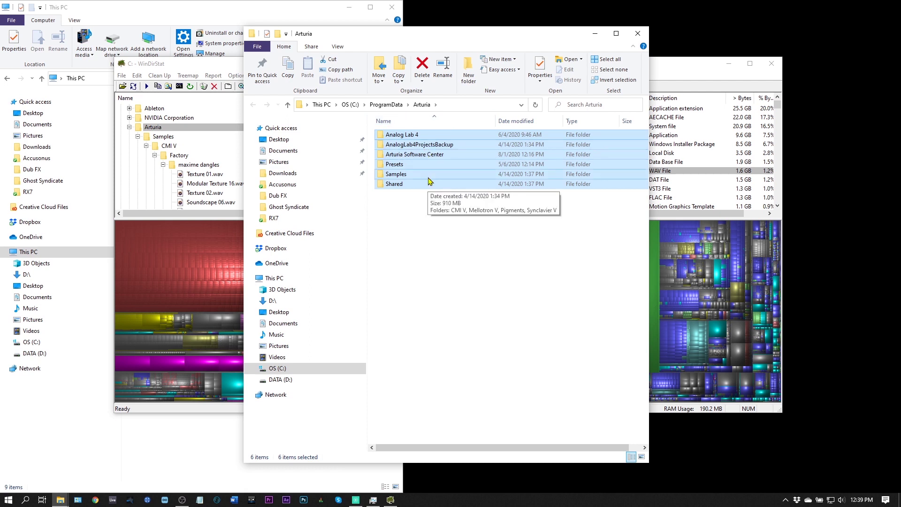
{"action": "key", "text": "Delete"}
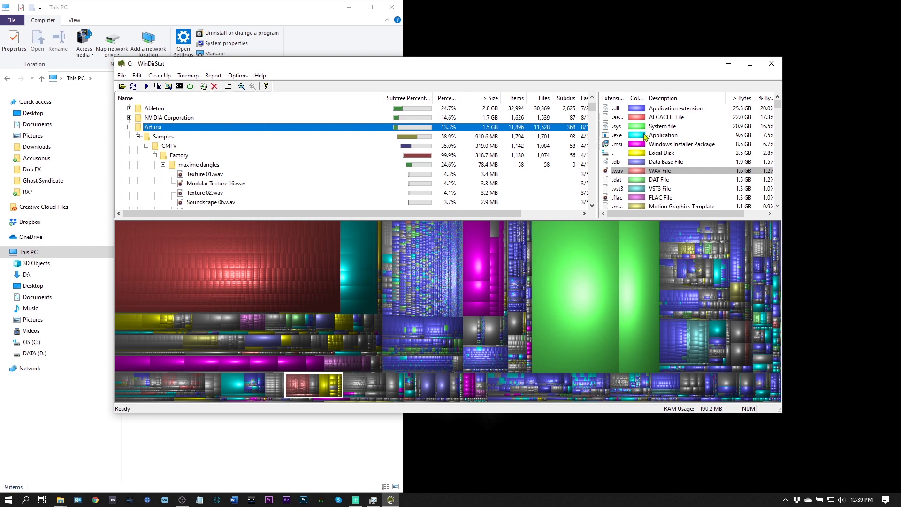
Highlight the AECACHE files in the WinDirStat treemap
{"action": "left_click", "coordinate": [673, 120]}
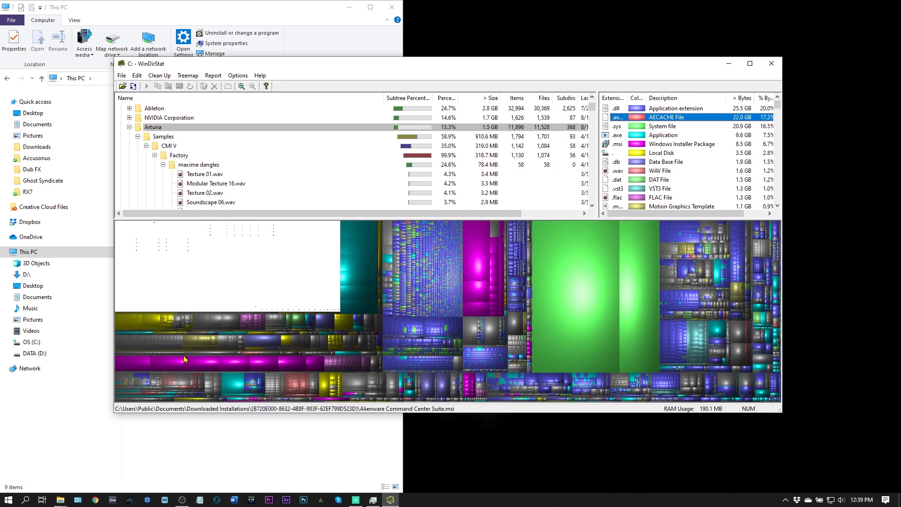
Launch Ableton Live 10 Suite and examine the cache and library folder locations in its Preferences
{"action": "left_click", "coordinate": [110, 501]}
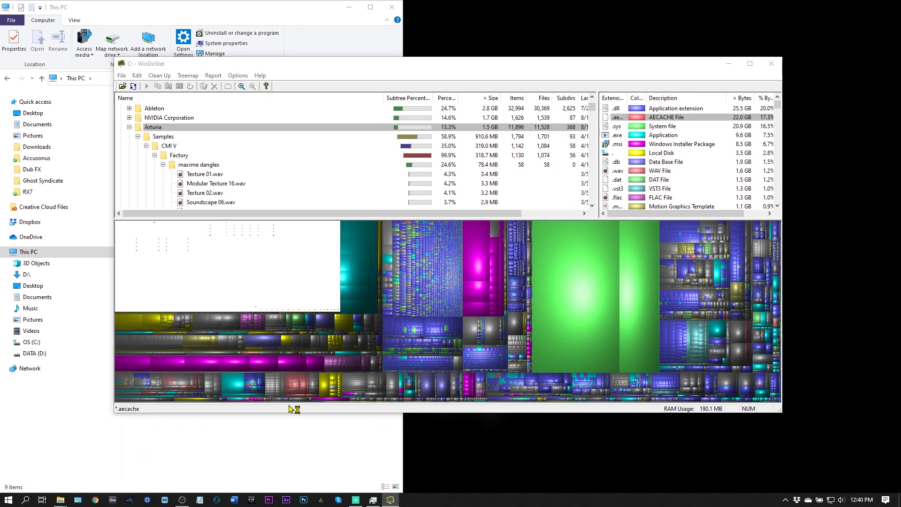
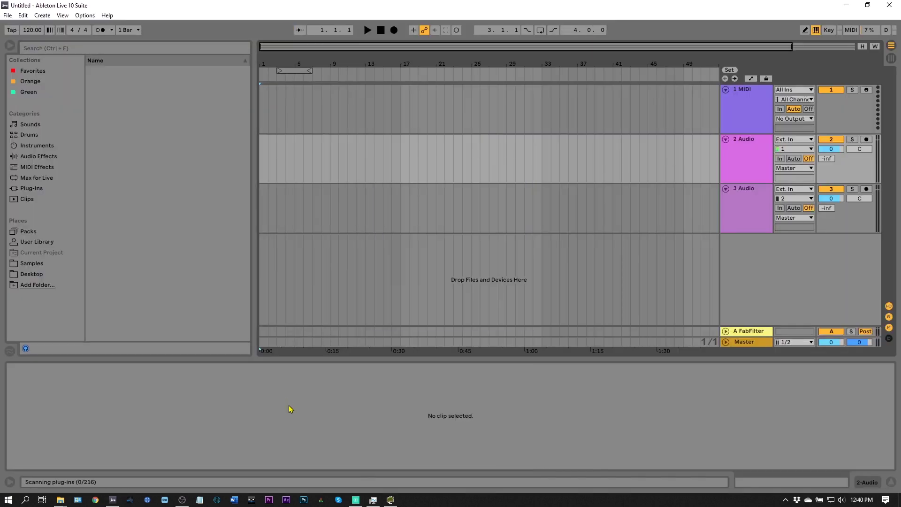
{"action": "left_click", "coordinate": [85, 16]}
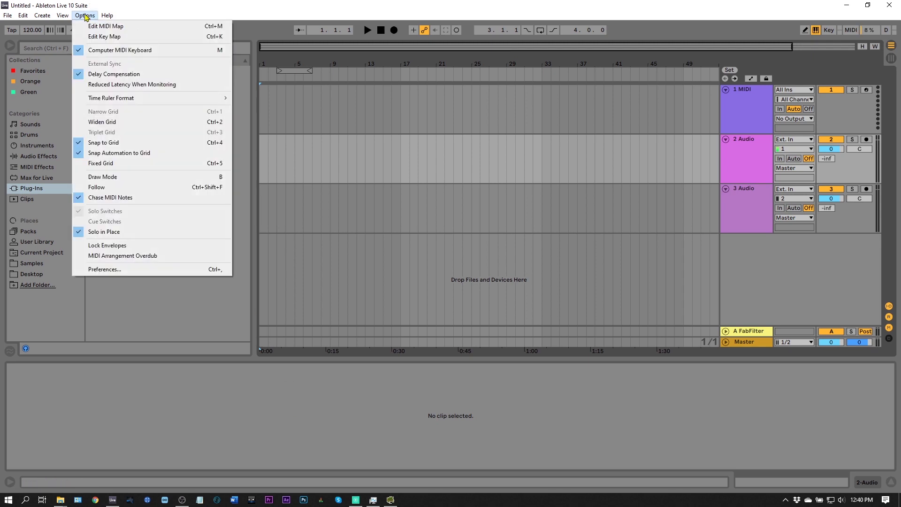
{"action": "left_click", "coordinate": [133, 269]}
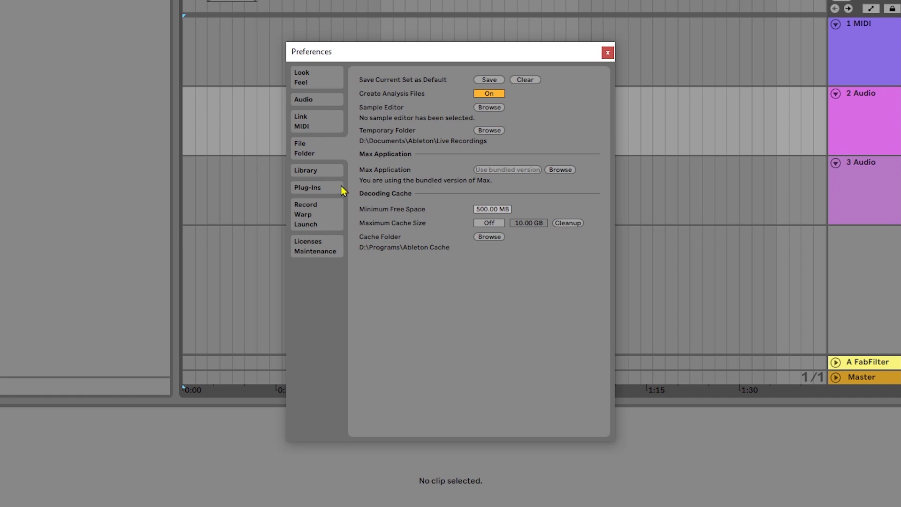
{"action": "left_click", "coordinate": [324, 173]}
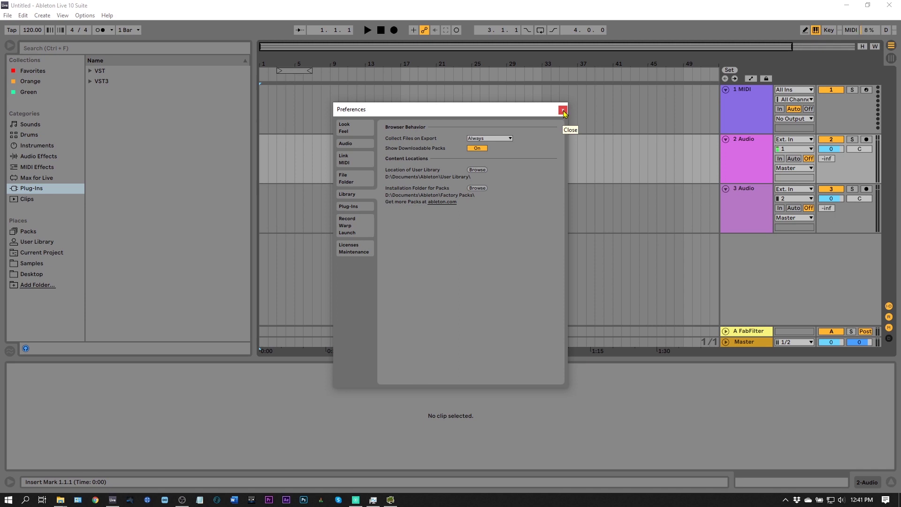
{"action": "left_click", "coordinate": [563, 111]}
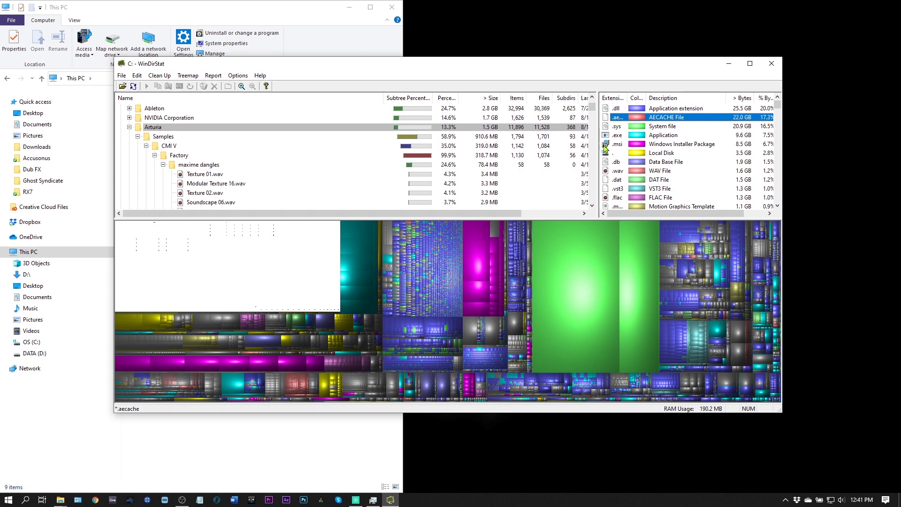
Highlight the WAV files in WinDirStat again and trace a block in the ProgramData area to its parent folders
{"action": "left_click", "coordinate": [653, 170]}
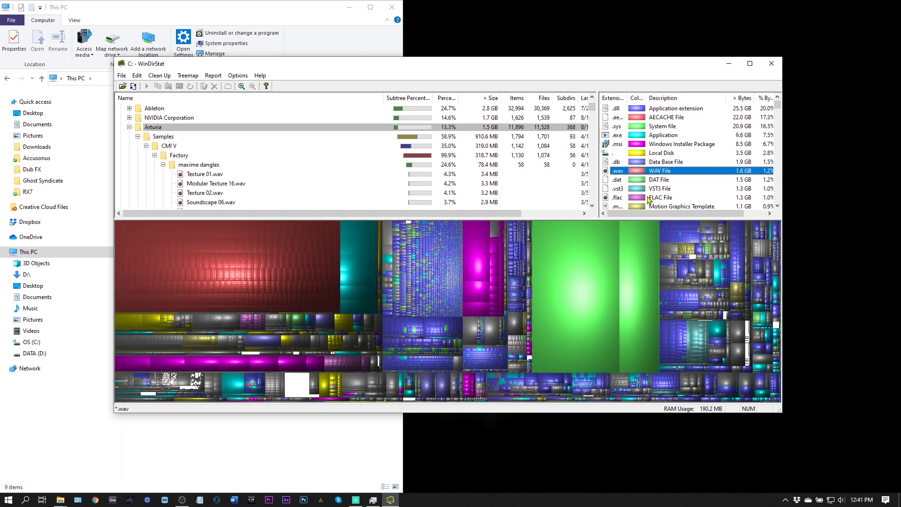
{"action": "left_click", "coordinate": [150, 395]}
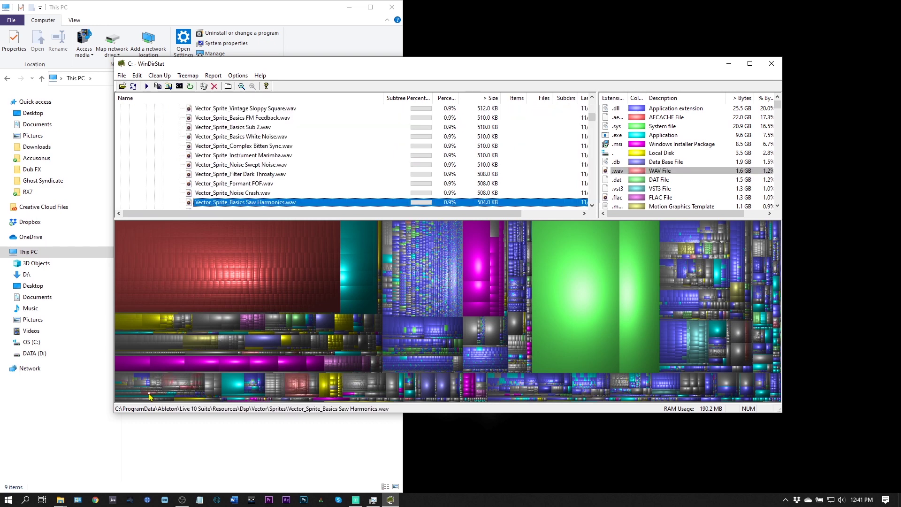
{"action": "scroll", "coordinate": [220, 186], "scroll_direction": "up", "scroll_amount": 15}
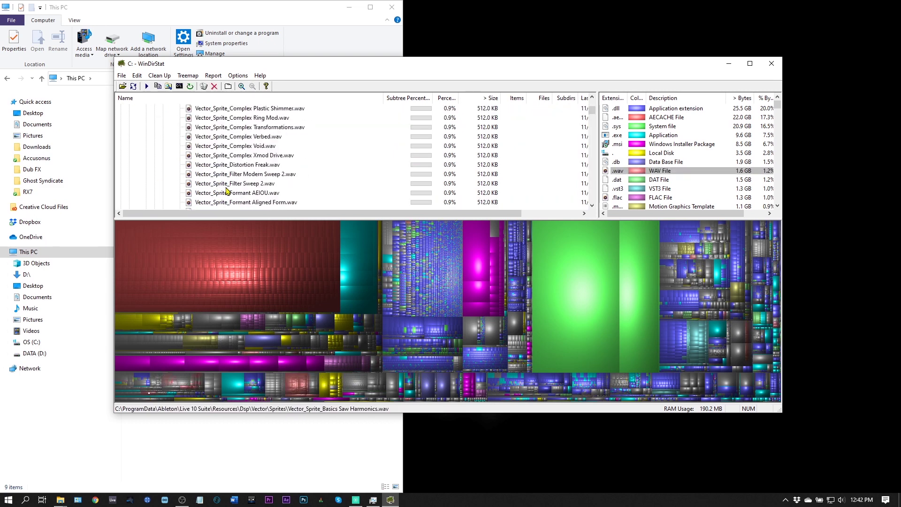
{"action": "scroll", "coordinate": [150, 141], "scroll_direction": "up", "scroll_amount": 2}
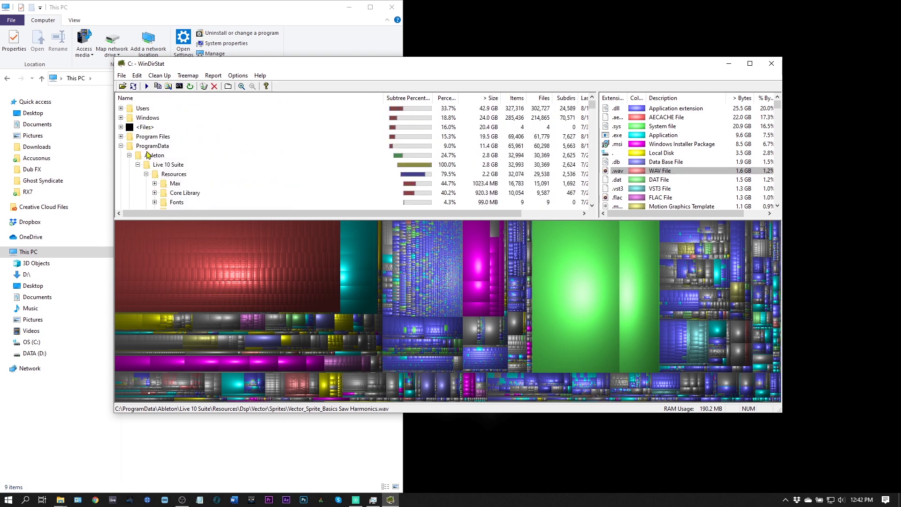
{"action": "scroll", "coordinate": [249, 188], "scroll_direction": "down", "scroll_amount": 10}
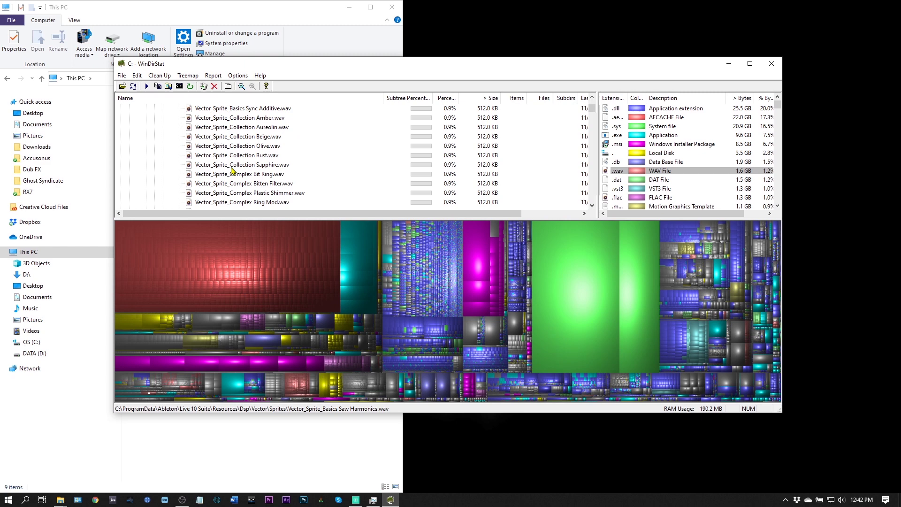
Highlight the WAV files once more and trace the narrow block in the Program Files area to its parent folders
{"action": "left_click", "coordinate": [650, 171]}
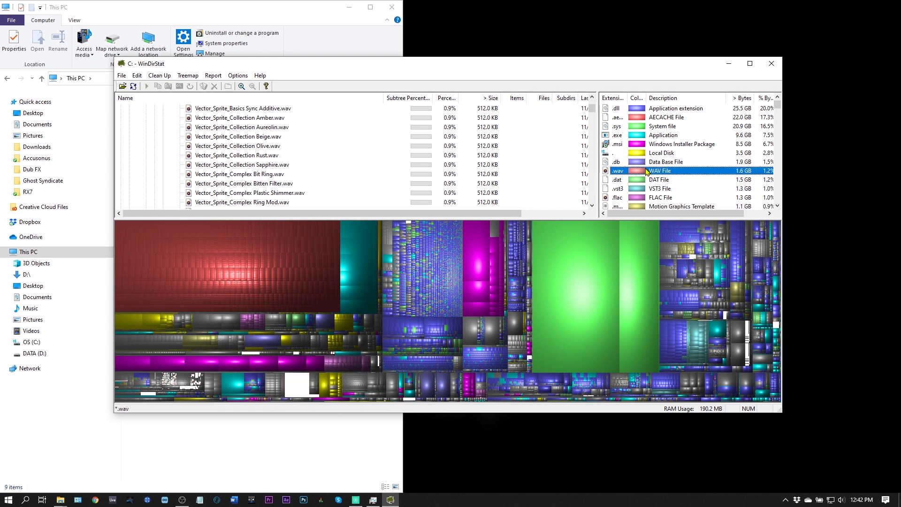
{"action": "left_click", "coordinate": [748, 332]}
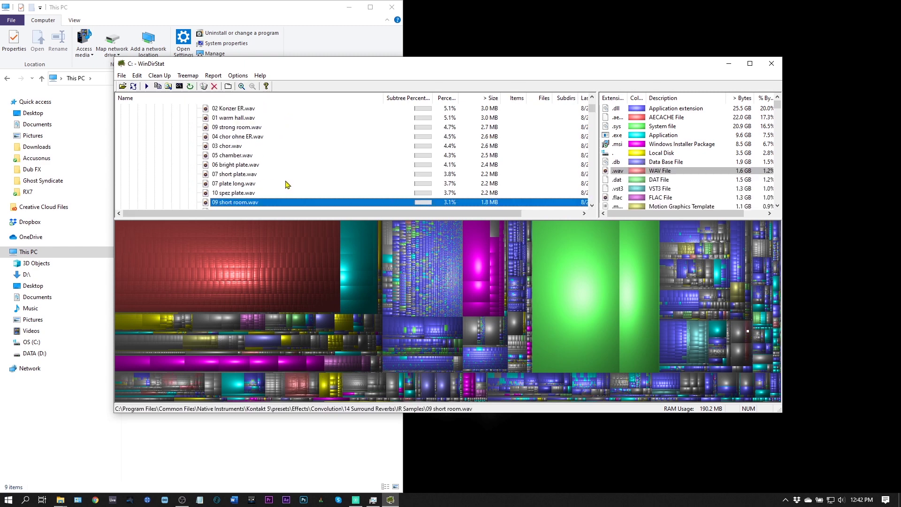
{"action": "scroll", "coordinate": [288, 185], "scroll_direction": "up", "scroll_amount": 7}
{"action": "scroll", "coordinate": [261, 171], "scroll_direction": "down", "scroll_amount": 1}
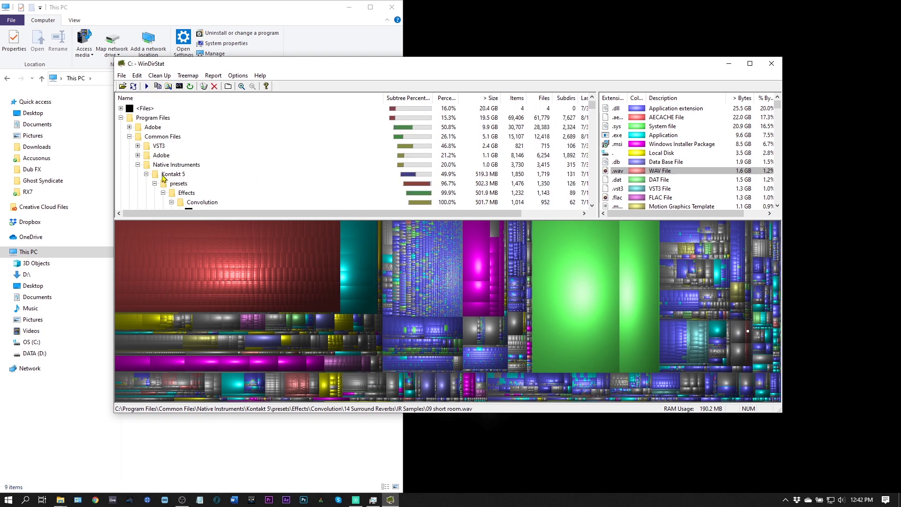
{"action": "scroll", "coordinate": [169, 162], "scroll_direction": "down", "scroll_amount": 2}
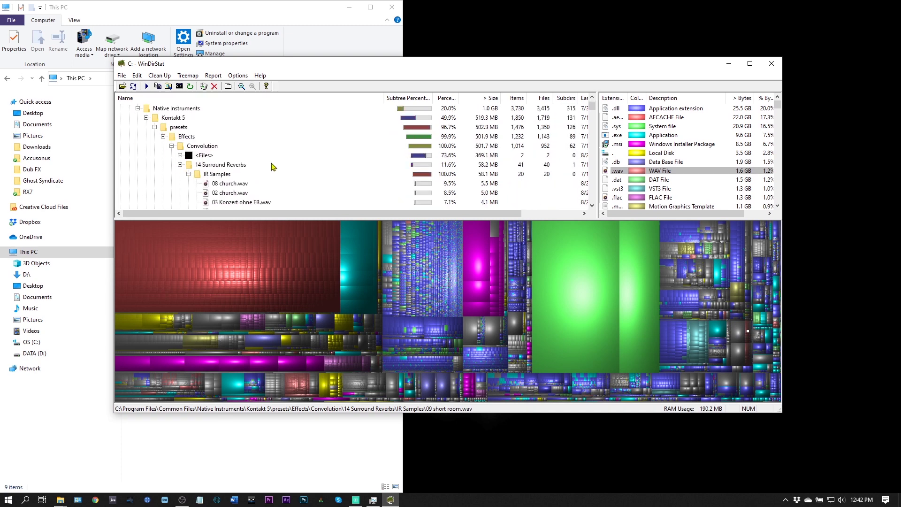
{"action": "scroll", "coordinate": [263, 170], "scroll_direction": "down", "scroll_amount": 2}
{"action": "scroll", "coordinate": [261, 170], "scroll_direction": "up", "scroll_amount": 1}
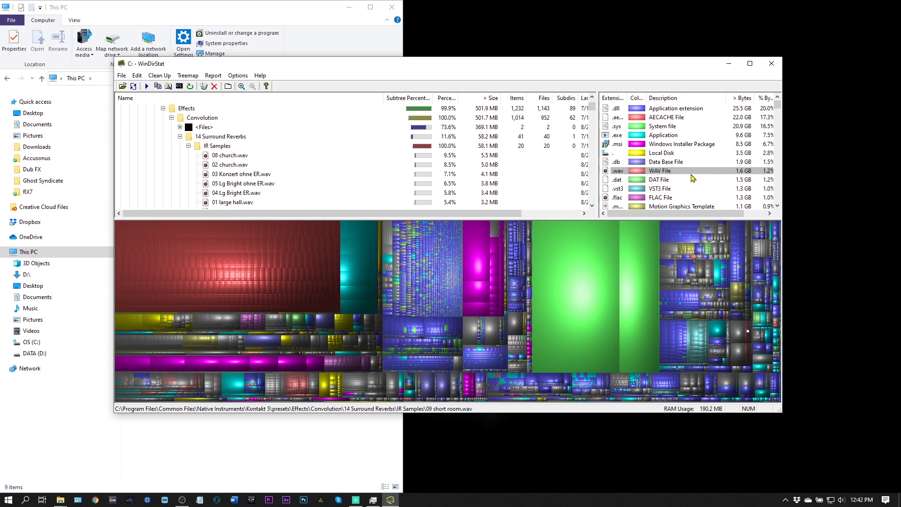
Locate the 14 Surround Reverbs folder and its IR Samples subfolder in the WinDirStat treemap
{"action": "left_click", "coordinate": [219, 139]}
{"action": "left_click", "coordinate": [220, 147]}
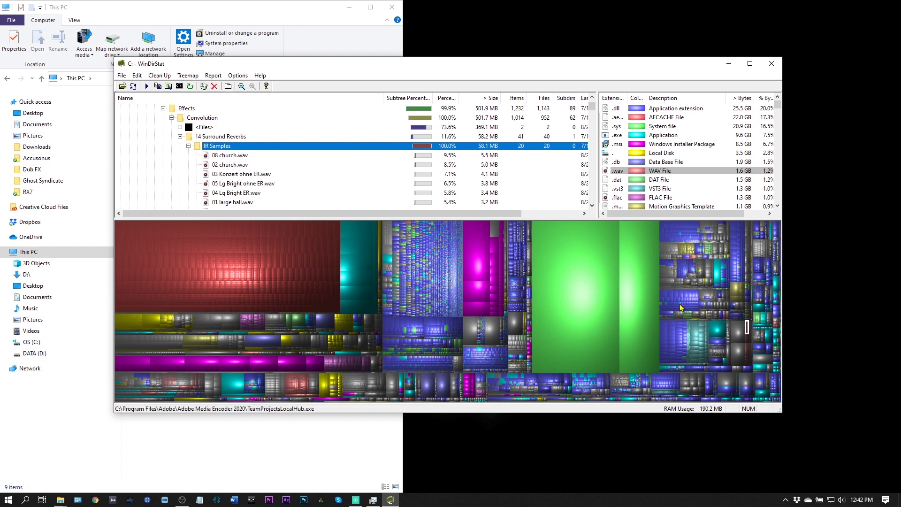
{"action": "scroll", "coordinate": [689, 187], "scroll_direction": "down", "scroll_amount": 2}
{"action": "scroll", "coordinate": [688, 188], "scroll_direction": "up", "scroll_amount": 2}
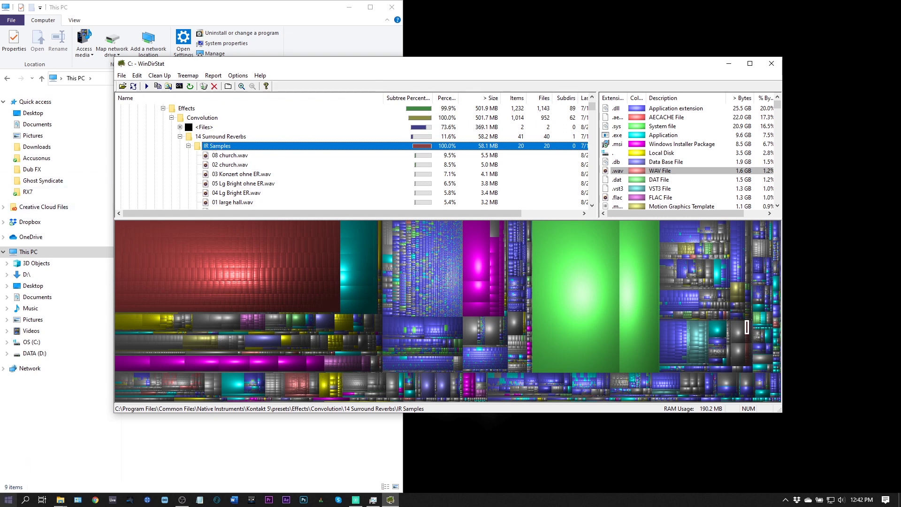
Launch Disk Cleanup for the OS (C:) drive and look through the file categories offered for deletion
{"action": "left_click", "coordinate": [8, 499]}
{"action": "type", "text": "cle"}
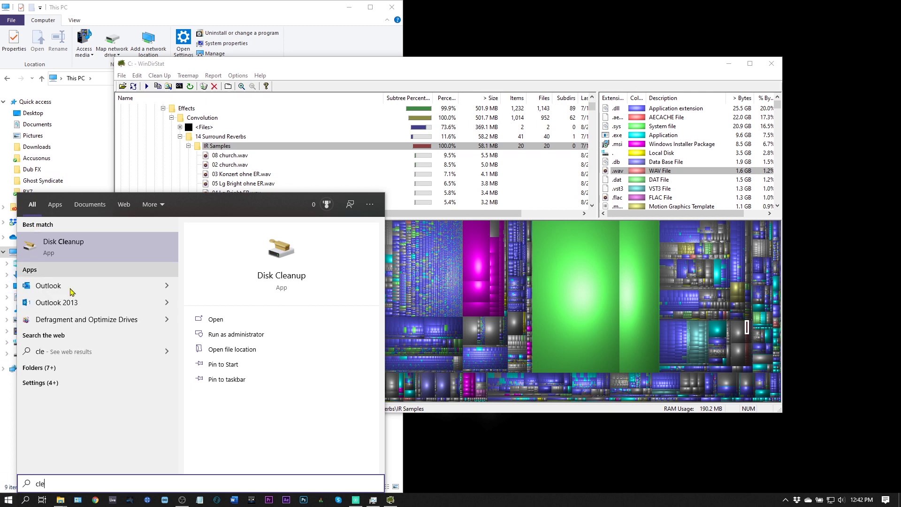
{"action": "left_click", "coordinate": [70, 254]}
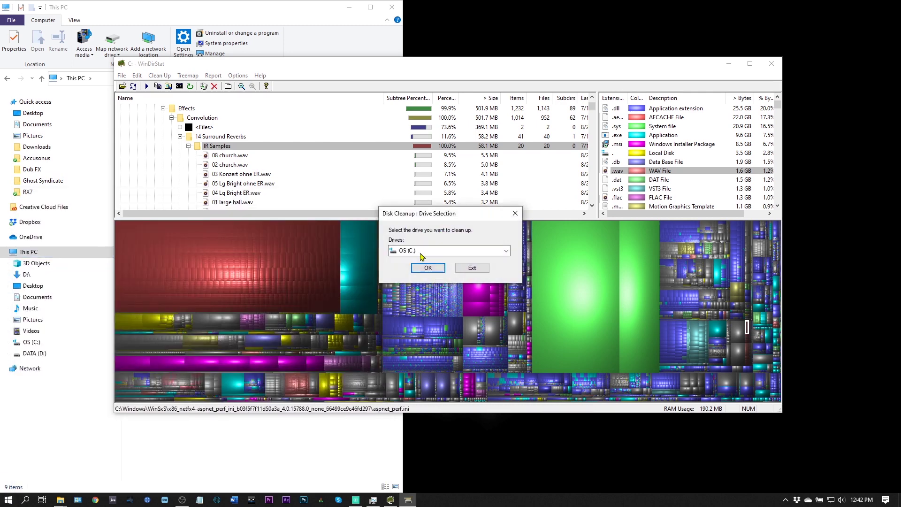
{"action": "left_click", "coordinate": [421, 270]}
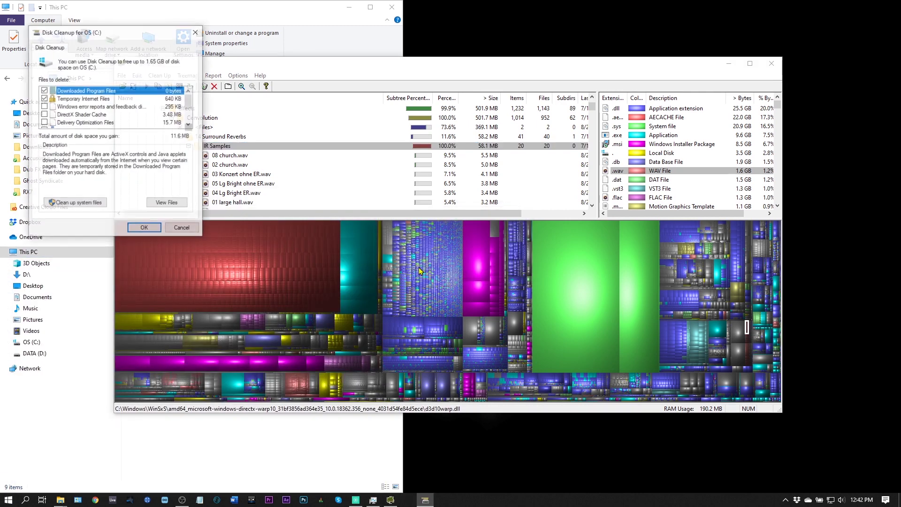
{"action": "left_click_drag", "start_coordinate": [117, 35], "coordinate": [380, 84]}
{"action": "scroll", "coordinate": [383, 163], "scroll_direction": "down", "scroll_amount": 1}
{"action": "scroll", "coordinate": [383, 163], "scroll_direction": "down", "scroll_amount": 1}
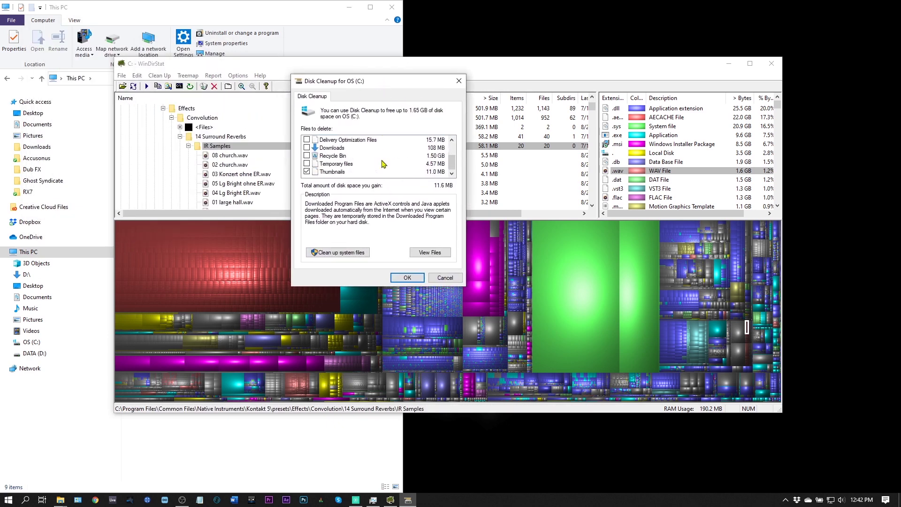
Read the description of the Temporary files category, review the remaining categories, and cancel Disk Cleanup
{"action": "left_click", "coordinate": [348, 166]}
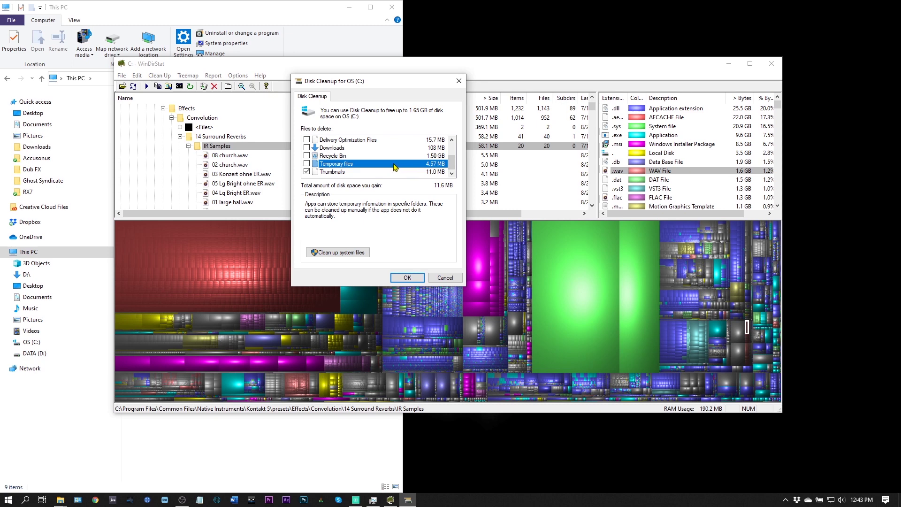
{"action": "left_click", "coordinate": [307, 163]}
{"action": "left_click", "coordinate": [307, 163]}
{"action": "scroll", "coordinate": [327, 176], "scroll_direction": "up", "scroll_amount": 2}
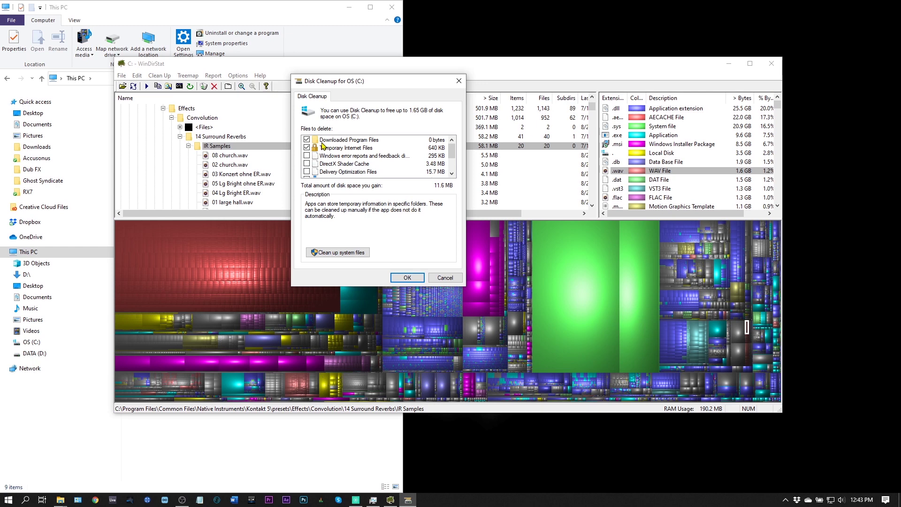
{"action": "scroll", "coordinate": [344, 154], "scroll_direction": "down", "scroll_amount": 2}
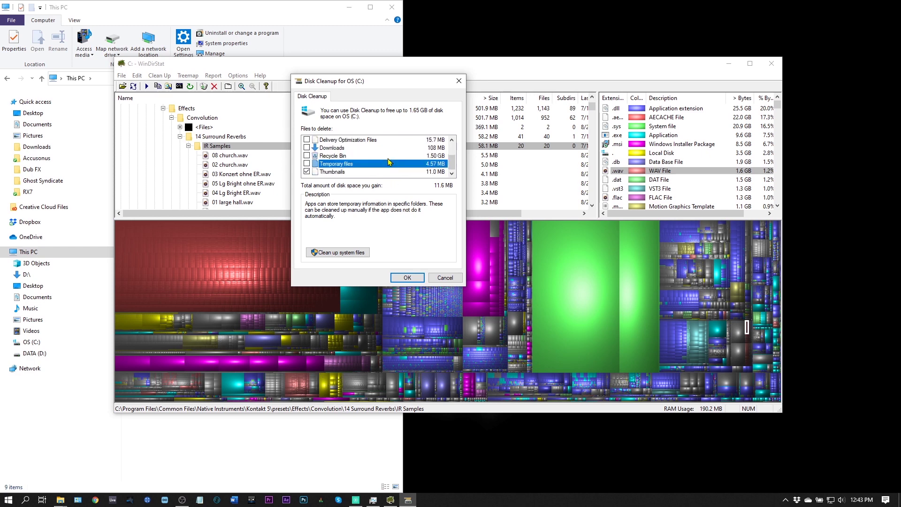
{"action": "left_click", "coordinate": [444, 278]}
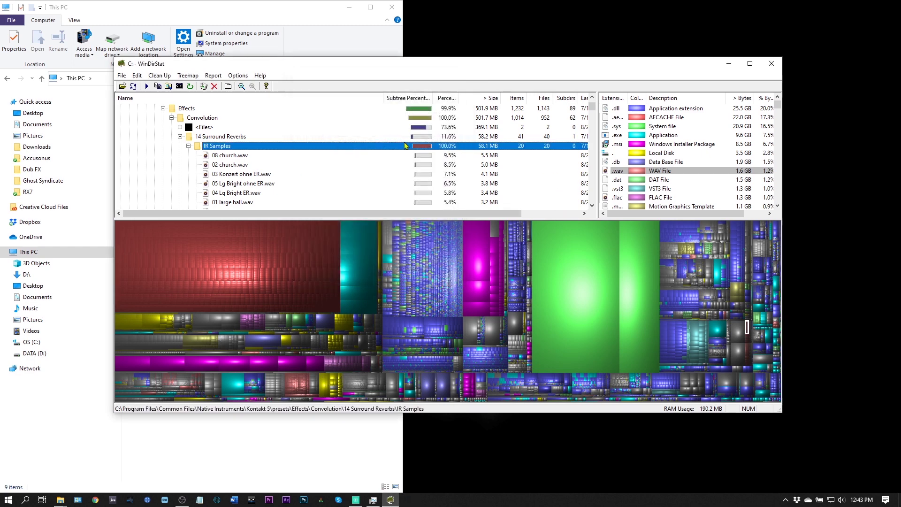